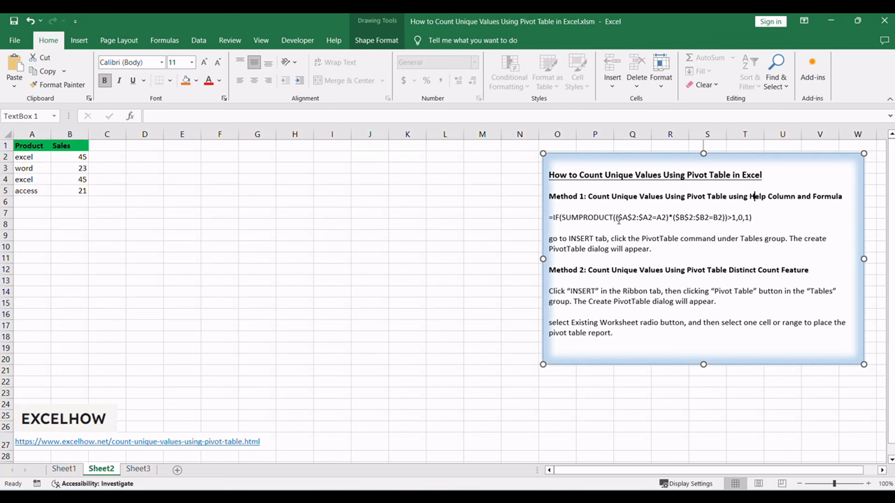
Examine the helper-column formula in the notes and the product sales data in A1:B5
{"action": "left_click", "coordinate": [598, 219]}
{"action": "left_click_drag", "start_coordinate": [616, 217], "coordinate": [552, 216]}
{"action": "left_click", "coordinate": [592, 232]}
{"action": "left_click", "coordinate": [295, 258]}
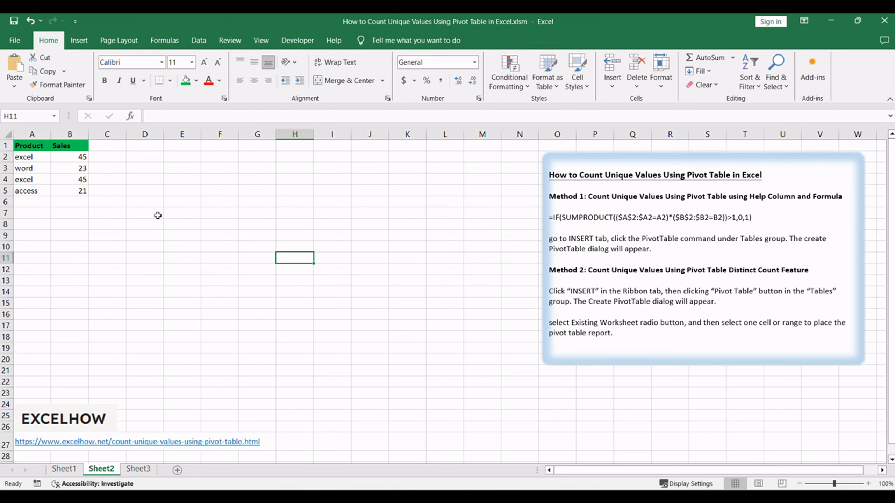
{"action": "left_click", "coordinate": [35, 147]}
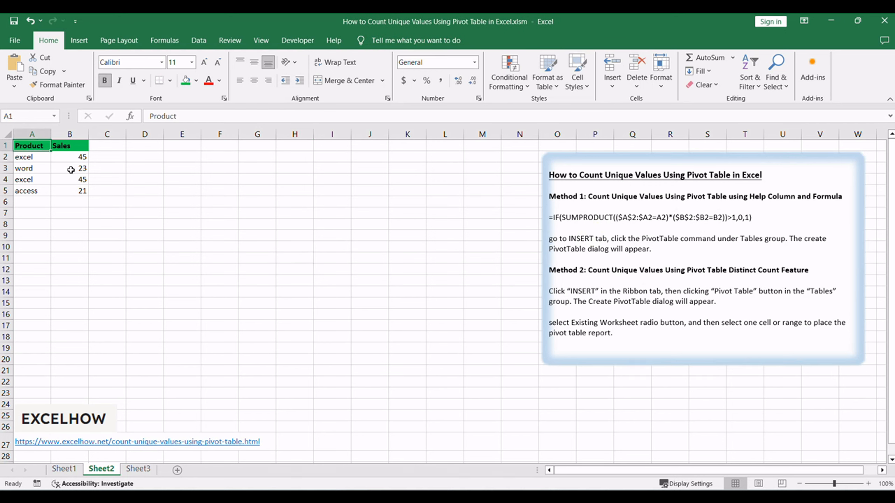
{"action": "left_click", "coordinate": [73, 193]}
{"action": "left_click_drag", "start_coordinate": [25, 151], "coordinate": [78, 191]}
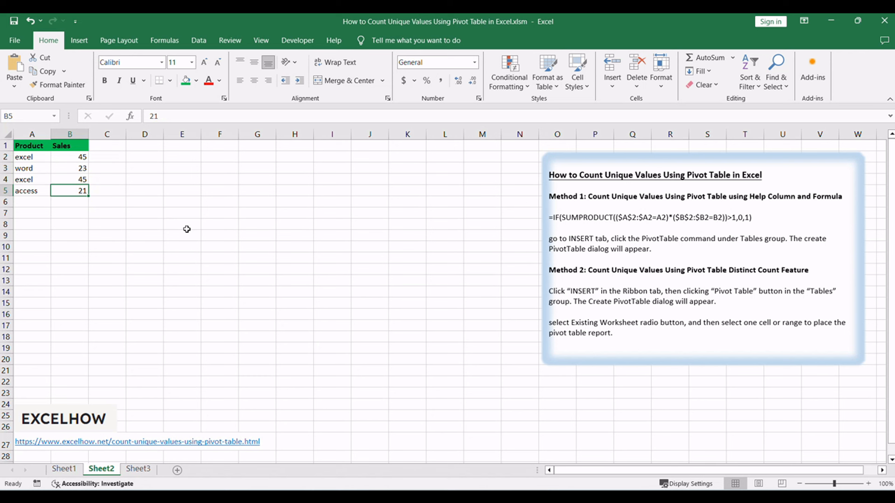
Insert a new worksheet column at column C, directly beside the Sales data
{"action": "left_click", "coordinate": [112, 135]}
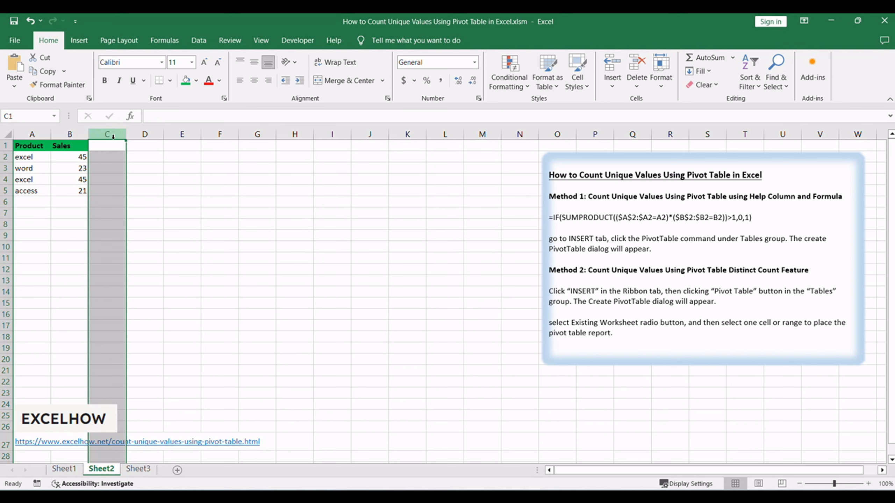
{"action": "right_click", "coordinate": [114, 136]}
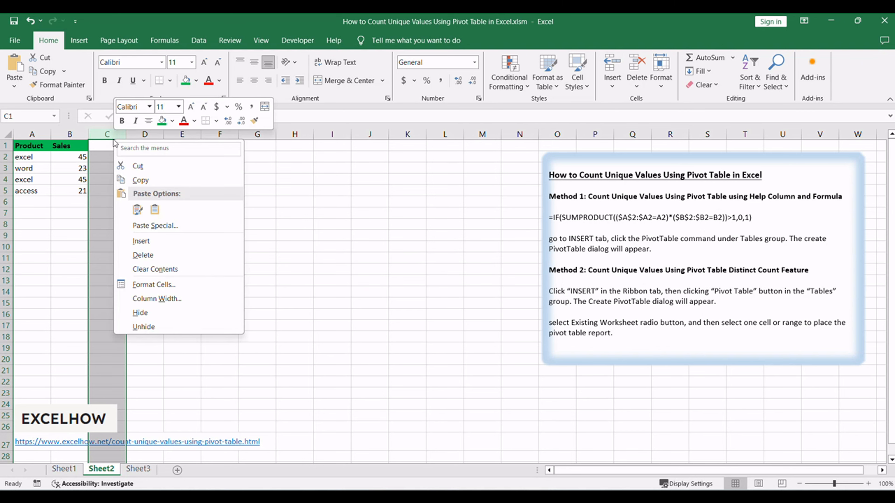
{"action": "left_click", "coordinate": [147, 241]}
Enter =IF(SUMPRODUCT(($A$2:$A2=A2)*($B$2:$B2=B2))>1,0,1) in C2 and fill it down to C5
{"action": "left_click", "coordinate": [100, 157]}
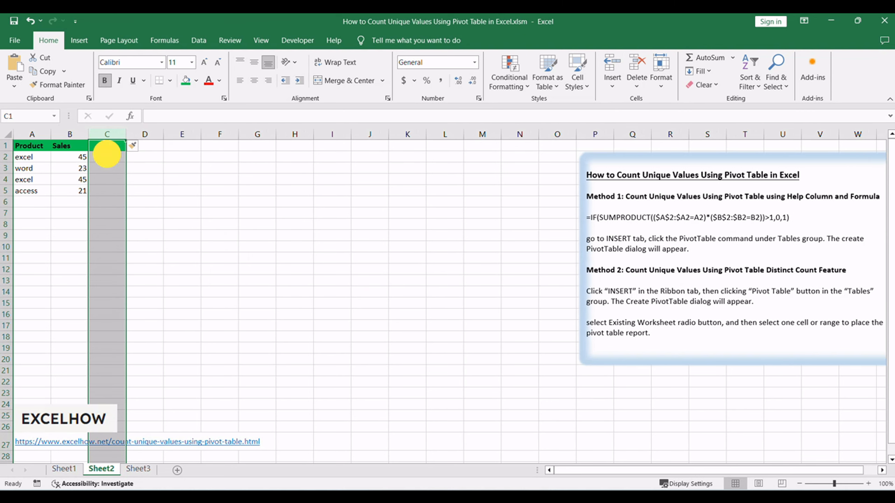
{"action": "double_click", "coordinate": [103, 158]}
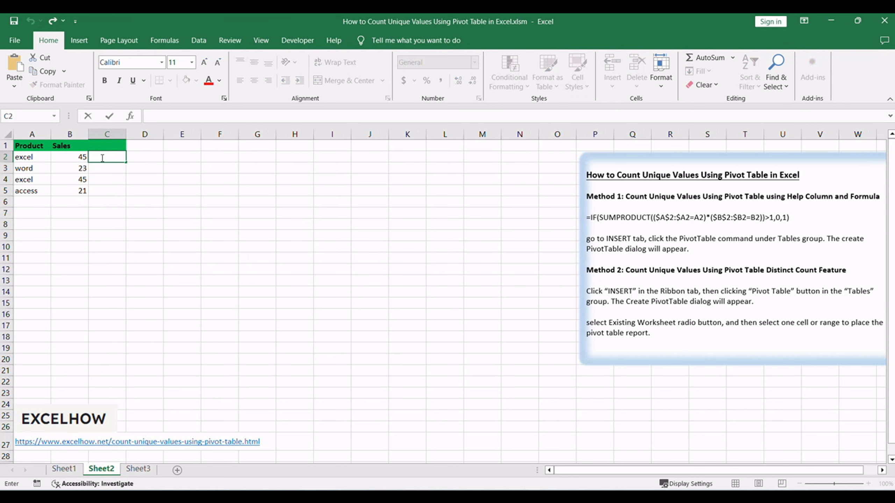
{"action": "type", "text": "=IF(SUMPRODUCT(($A$2:$A2=A2)*($B$2:$B2=B2))>1,0,1)"}
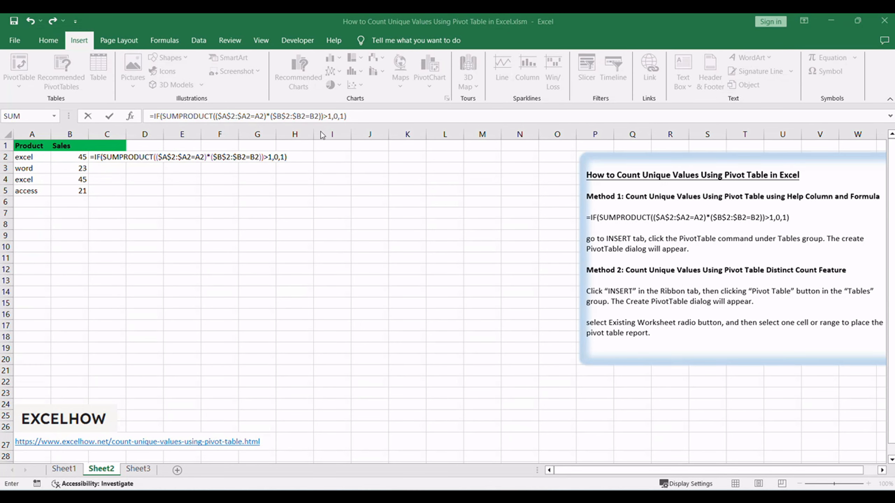
{"action": "left_click", "coordinate": [348, 117]}
{"action": "key", "text": "Return"}
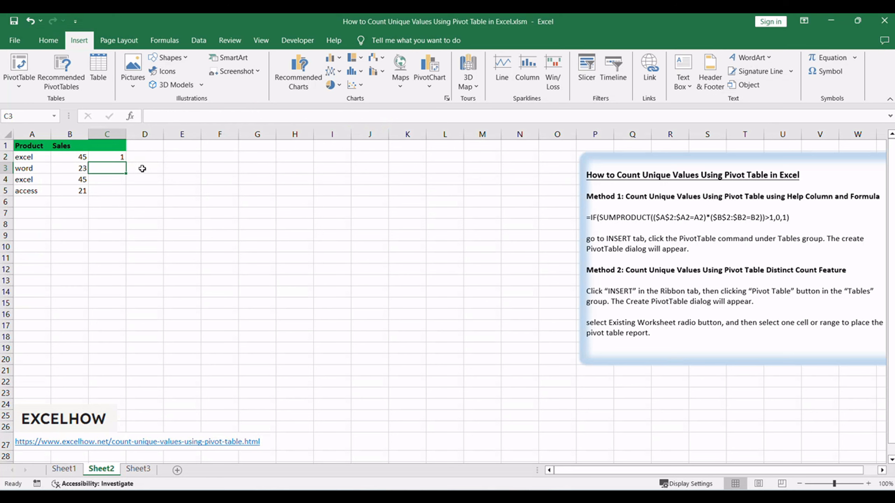
{"action": "left_click", "coordinate": [118, 159]}
{"action": "left_click_drag", "start_coordinate": [125, 161], "coordinate": [125, 195]}
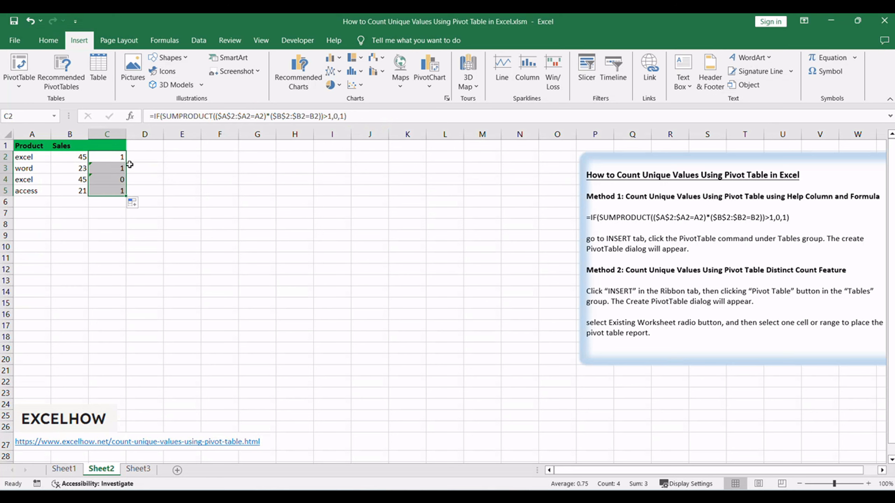
Compare the helper results in C2 and C4 with the repeated product entry in row 4
{"action": "left_click", "coordinate": [114, 159]}
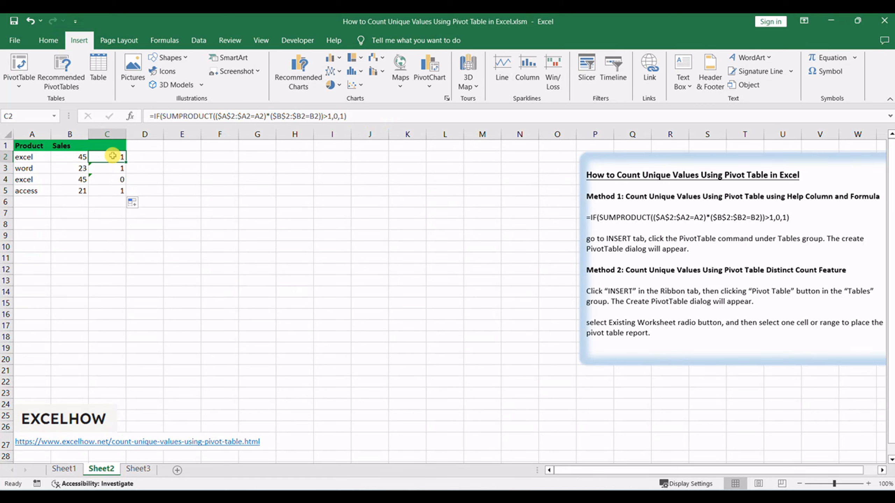
{"action": "left_click", "coordinate": [120, 180]}
{"action": "left_click", "coordinate": [35, 180]}
{"action": "left_click", "coordinate": [113, 180]}
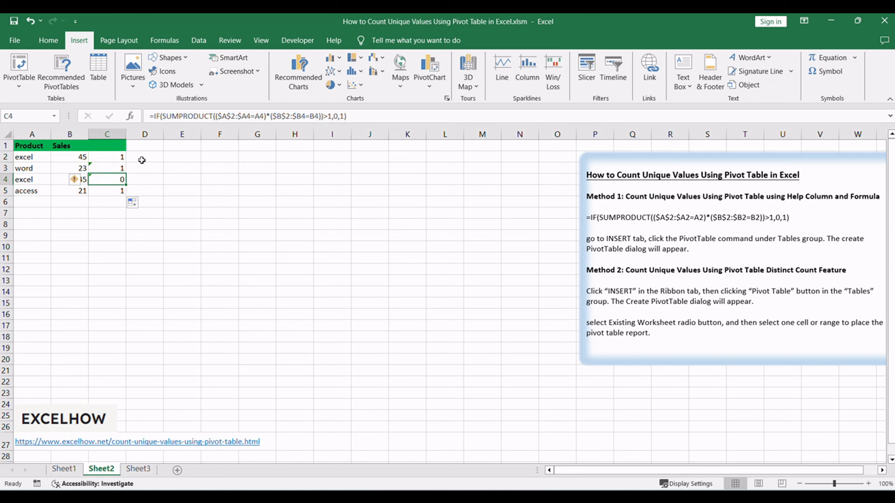
{"action": "left_click", "coordinate": [155, 159]}
Start a PivotTable from a table or range, using A1:C5 on Sheet2 as its source
{"action": "left_click_drag", "start_coordinate": [22, 148], "coordinate": [106, 191]}
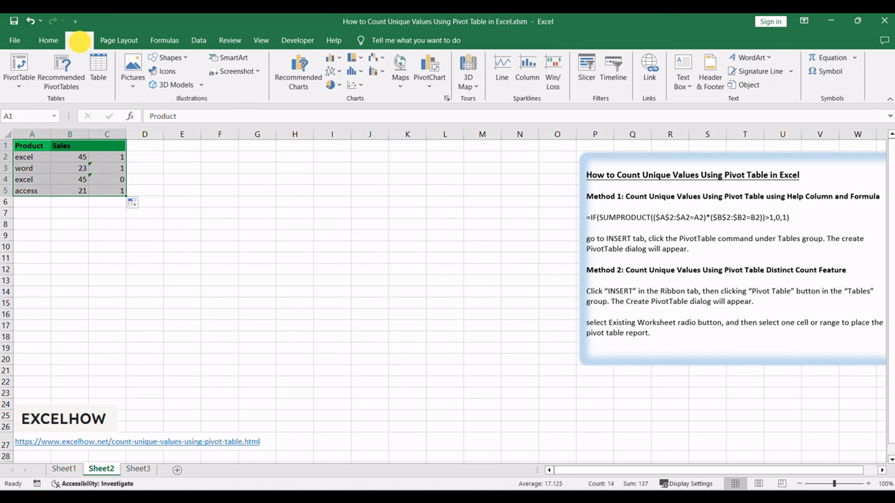
{"action": "left_click", "coordinate": [19, 88]}
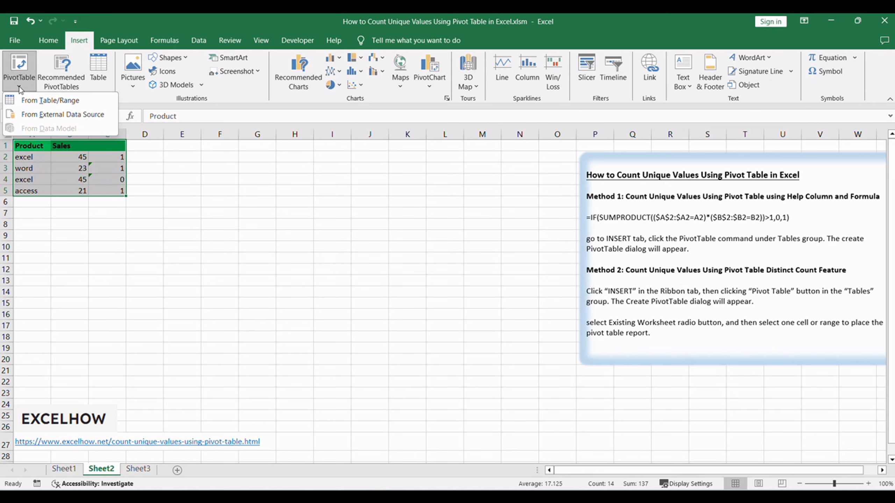
{"action": "left_click", "coordinate": [36, 100]}
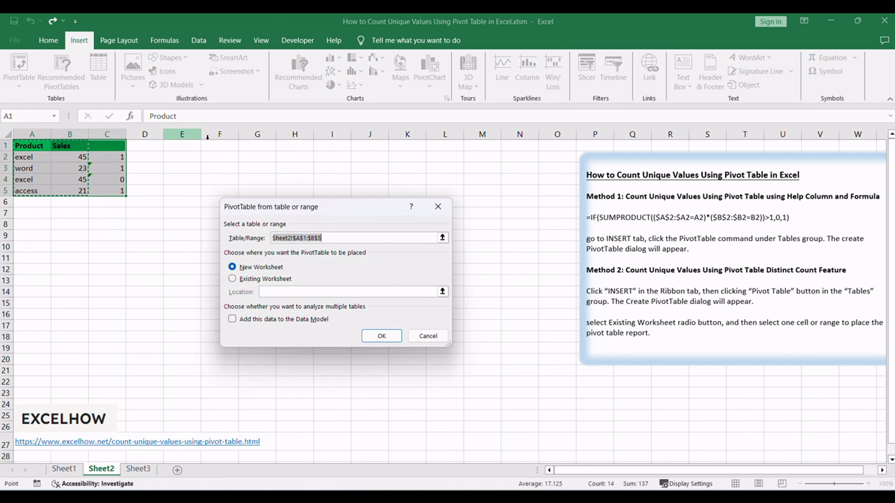
{"action": "left_click_drag", "start_coordinate": [278, 210], "coordinate": [221, 192]}
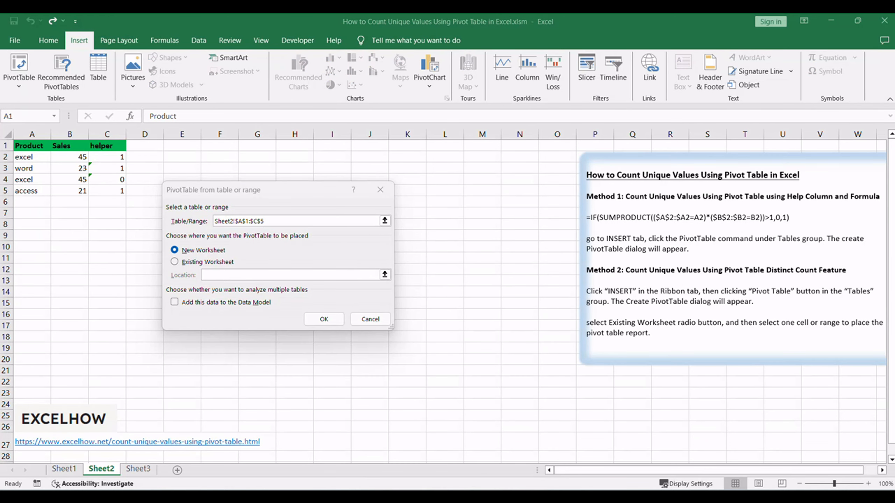
{"action": "left_click", "coordinate": [186, 196]}
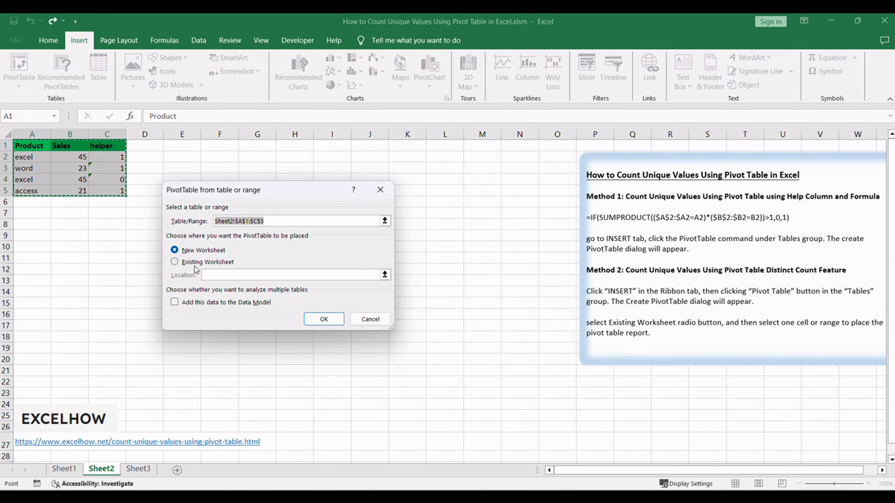
Place the PivotTable on the existing worksheet at cell H2 of Sheet2 and create it
{"action": "left_click", "coordinate": [174, 262]}
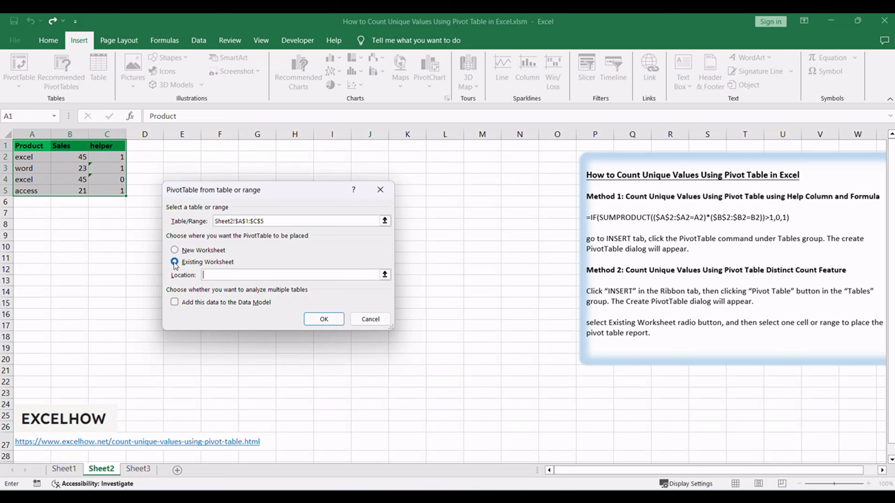
{"action": "left_click", "coordinate": [384, 275]}
{"action": "left_click", "coordinate": [284, 159]}
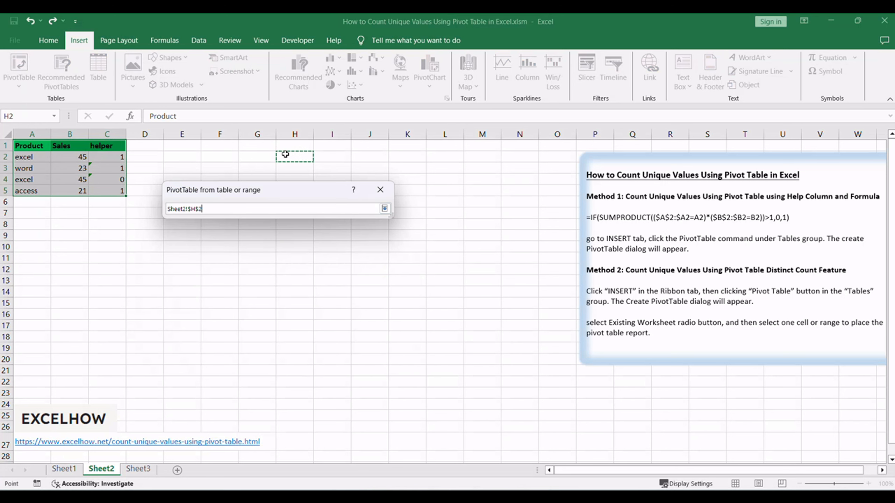
{"action": "left_click", "coordinate": [384, 208]}
{"action": "left_click_drag", "start_coordinate": [241, 275], "coordinate": [192, 276]}
{"action": "key", "text": "Return"}
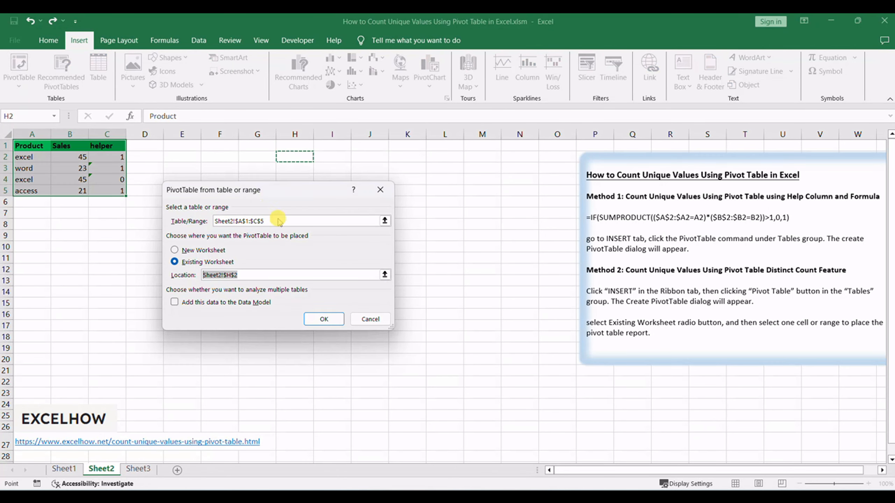
{"action": "left_click", "coordinate": [324, 319]}
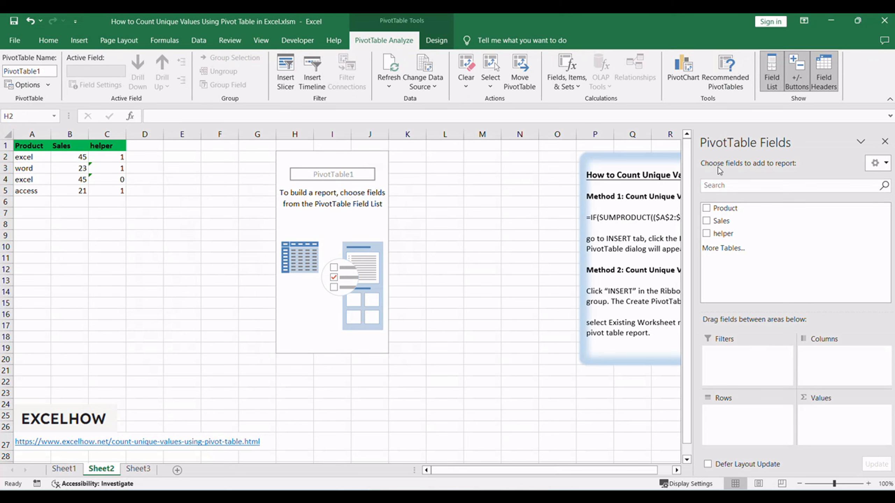
Add the Product field to the PivotTable's rows and the helper field to its values as a sum
{"action": "left_click", "coordinate": [706, 208]}
{"action": "left_click", "coordinate": [707, 234]}
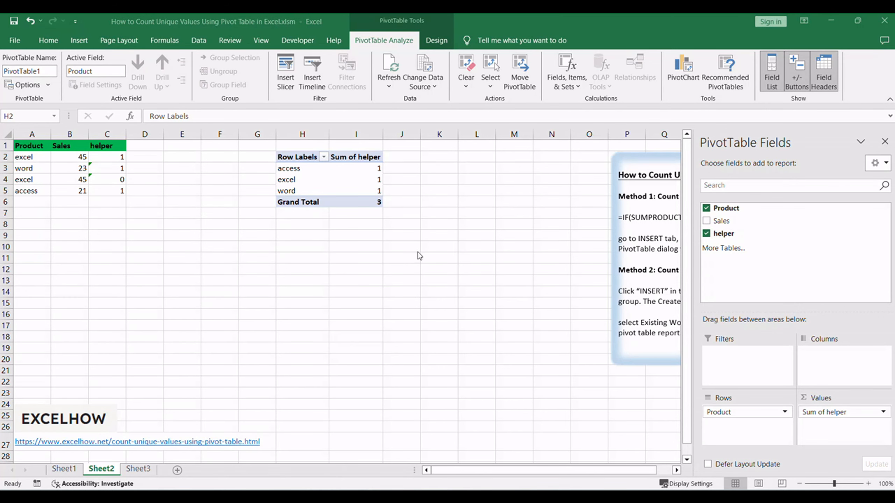
{"action": "left_click", "coordinate": [366, 158]}
{"action": "left_click", "coordinate": [370, 203]}
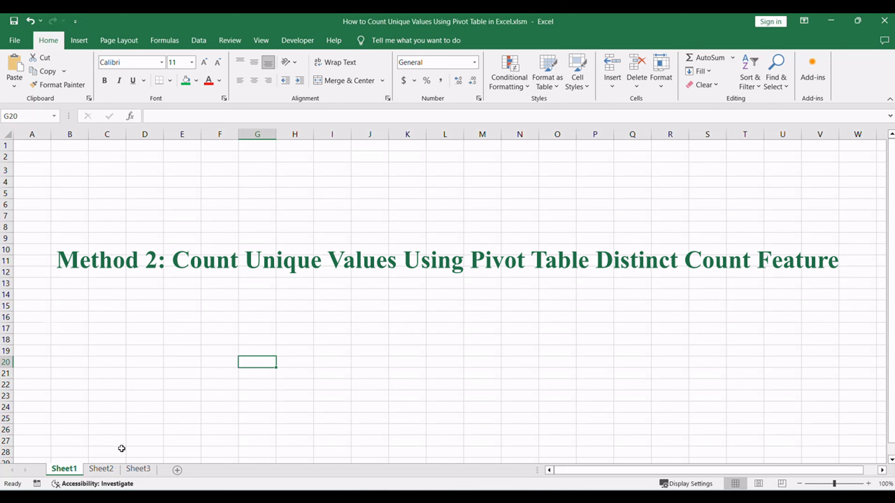
Go to Sheet2 and read the Method 2 notes on the PivotTable Distinct Count feature
{"action": "left_click", "coordinate": [102, 469]}
{"action": "left_click", "coordinate": [694, 259]}
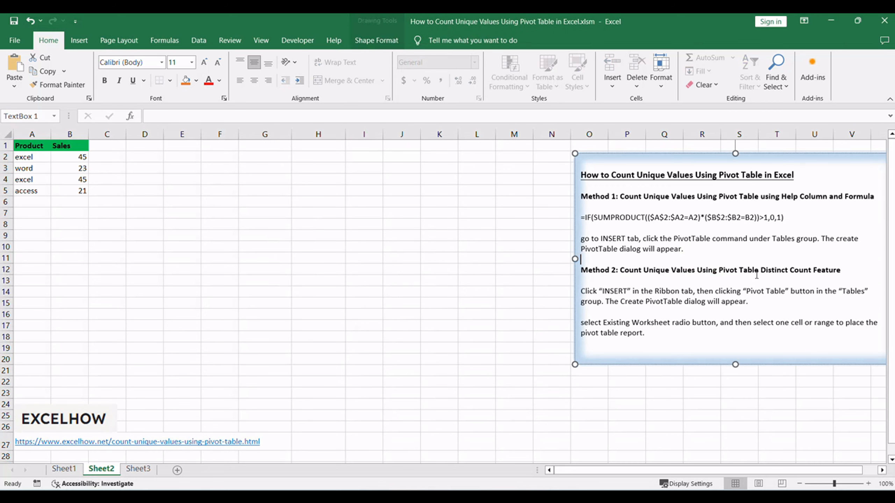
{"action": "left_click_drag", "start_coordinate": [739, 270], "coordinate": [846, 274]}
{"action": "left_click", "coordinate": [799, 292]}
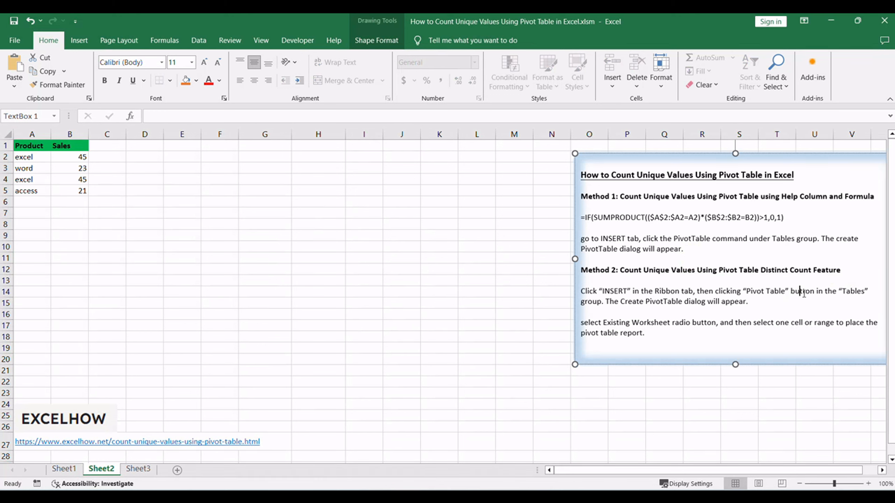
{"action": "left_click_drag", "start_coordinate": [739, 270], "coordinate": [842, 271]}
{"action": "left_click", "coordinate": [785, 291]}
{"action": "left_click", "coordinate": [230, 333]}
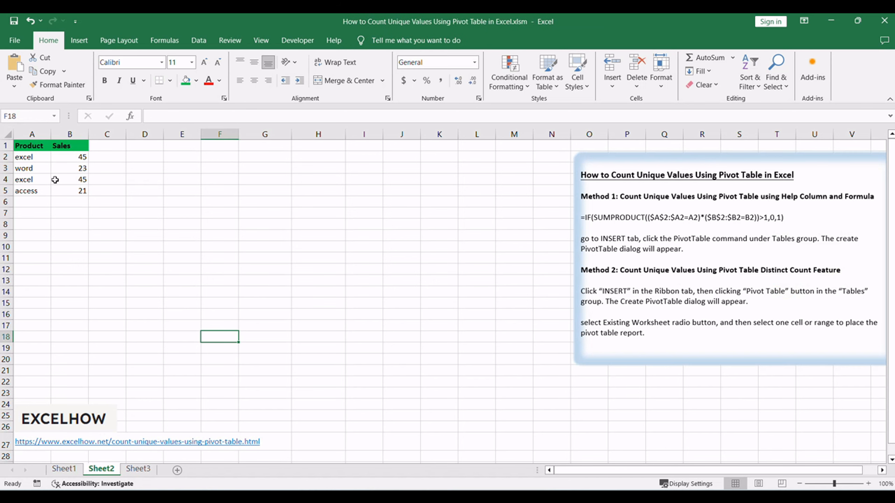
Start another PivotTable using the Product and Sales data in A1:B5 as its source
{"action": "left_click_drag", "start_coordinate": [24, 148], "coordinate": [69, 190]}
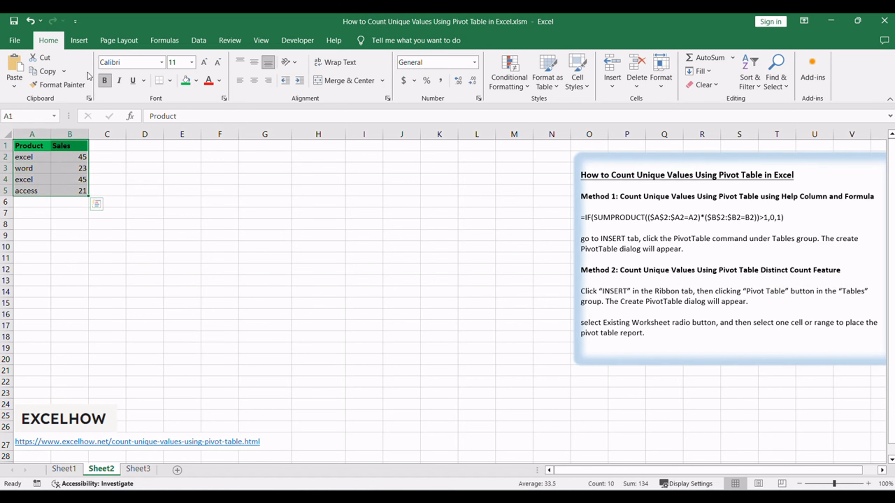
{"action": "left_click", "coordinate": [79, 41]}
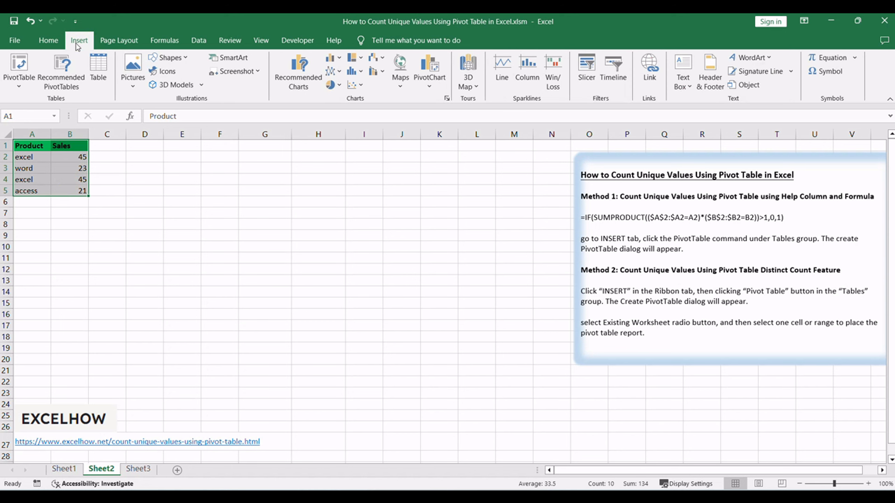
{"action": "left_click", "coordinate": [16, 69]}
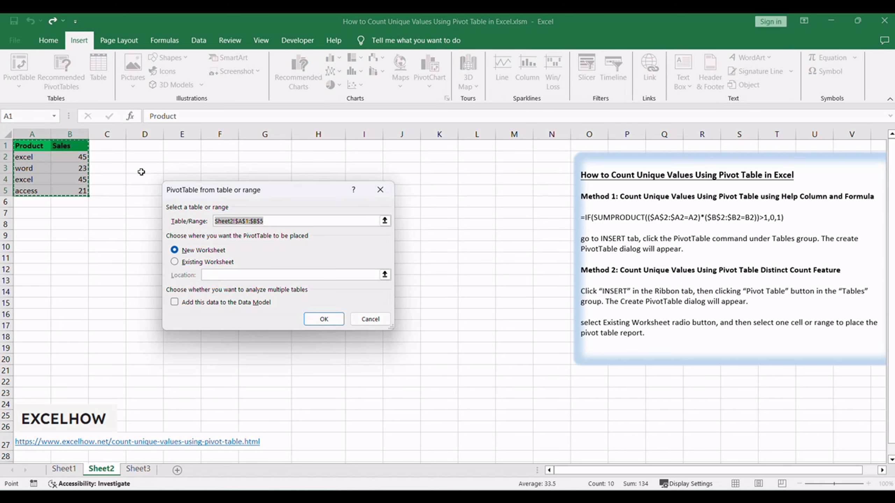
{"action": "left_click", "coordinate": [268, 189]}
{"action": "left_click_drag", "start_coordinate": [267, 189], "coordinate": [272, 178]}
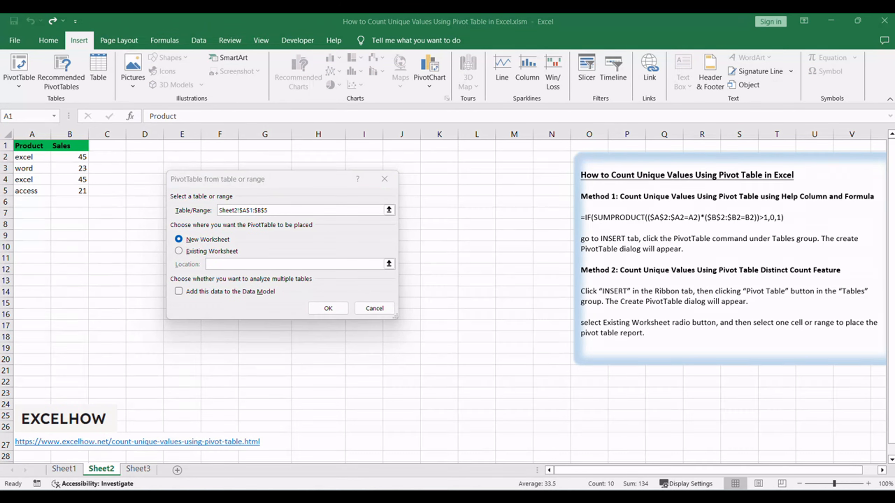
{"action": "left_click", "coordinate": [229, 180]}
Set the new PivotTable's location to cell F2 on the existing worksheet Sheet2
{"action": "left_click", "coordinate": [205, 257]}
{"action": "left_click", "coordinate": [389, 264]}
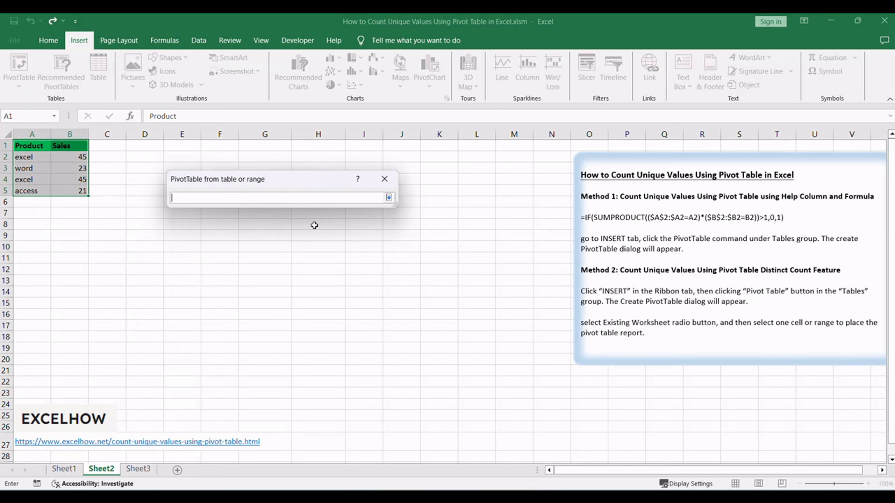
{"action": "left_click", "coordinate": [237, 161]}
{"action": "left_click", "coordinate": [389, 198]}
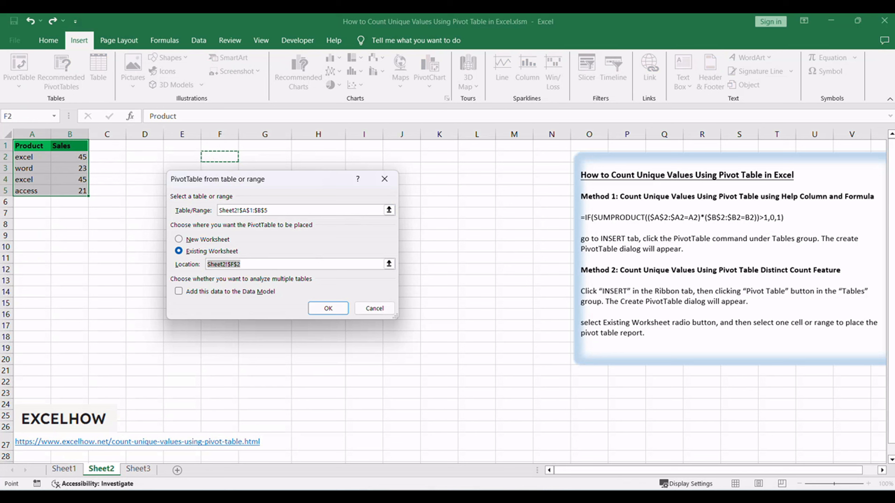
{"action": "key", "text": "Return"}
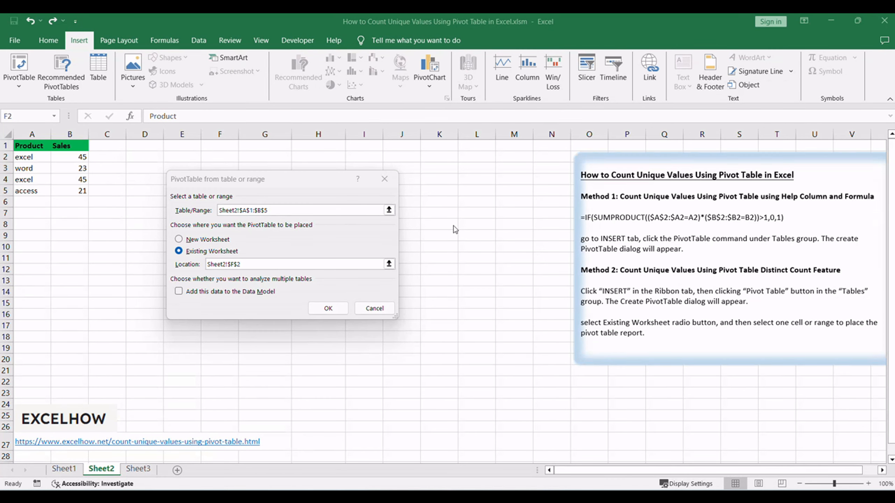
{"action": "left_click", "coordinate": [303, 183]}
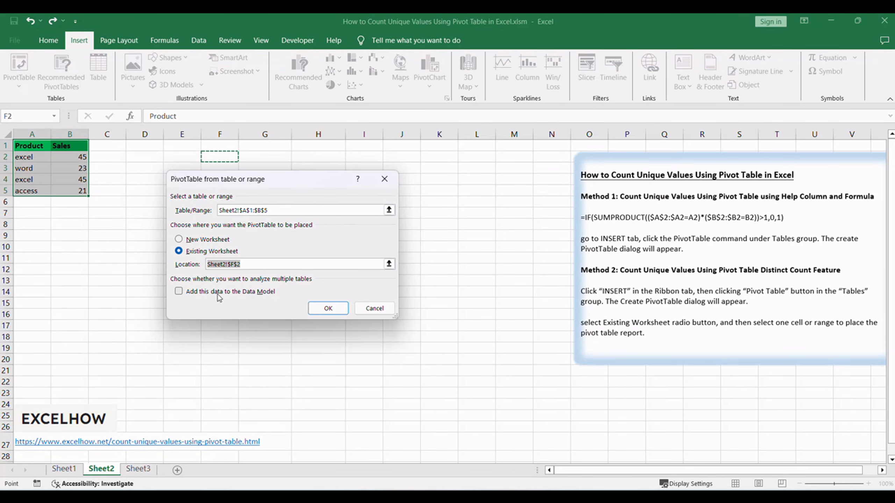
Include the source data in the Data Model and create the PivotTable
{"action": "left_click", "coordinate": [217, 292]}
{"action": "key", "text": "Return"}
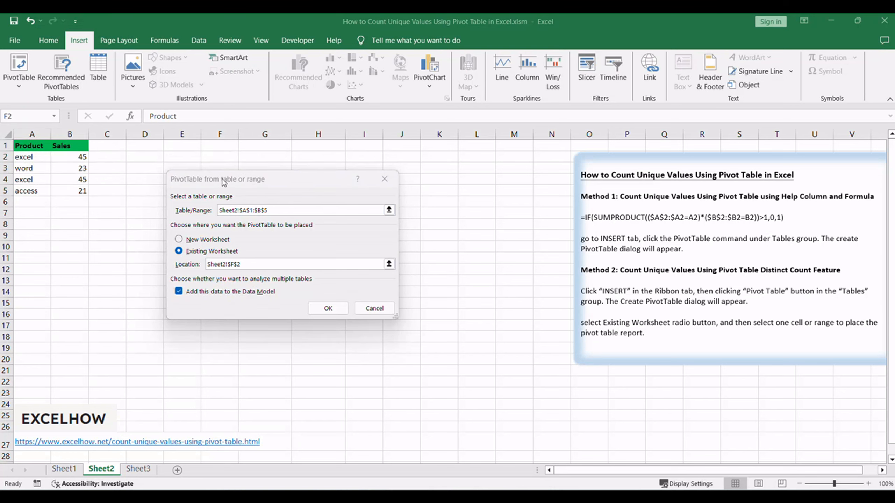
{"action": "left_click", "coordinate": [327, 310]}
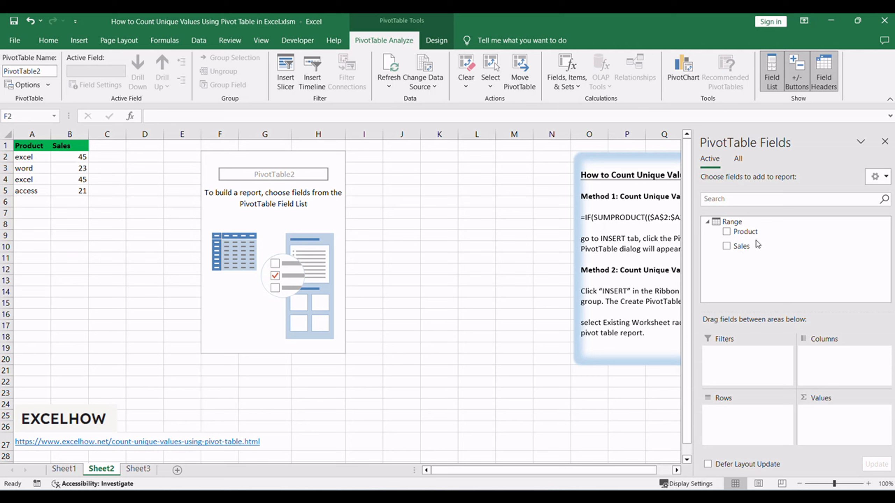
Add the Product field to the PivotTable's rows and the Sales field to its values
{"action": "left_click", "coordinate": [726, 232]}
{"action": "left_click", "coordinate": [726, 246]}
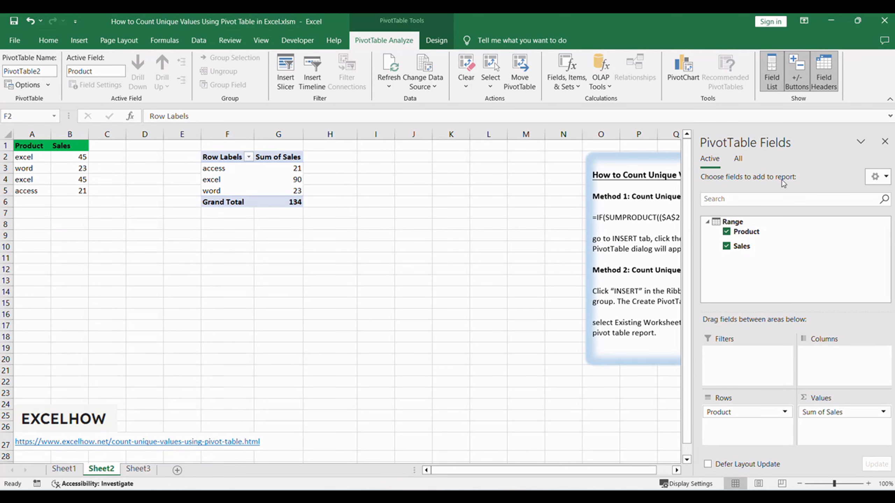
Change the summary calculation of the PivotTable's Sales value field from Sum to Distinct Count
{"action": "left_click", "coordinate": [833, 416]}
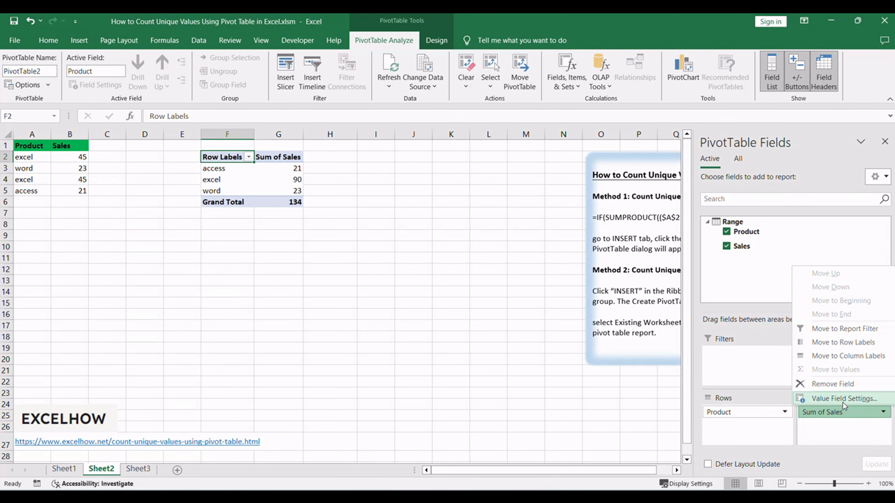
{"action": "left_click", "coordinate": [843, 403]}
{"action": "left_click_drag", "start_coordinate": [242, 145], "coordinate": [409, 175]}
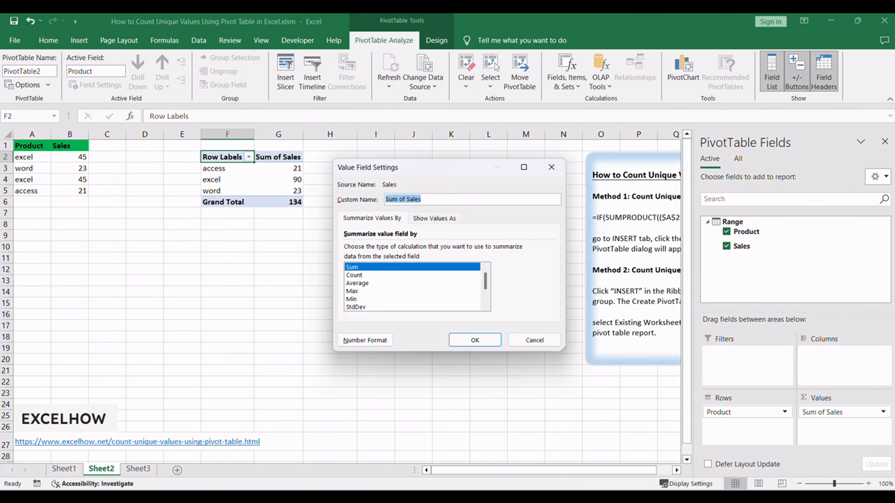
{"action": "scroll", "coordinate": [414, 286], "scroll_direction": "down", "scroll_amount": 2}
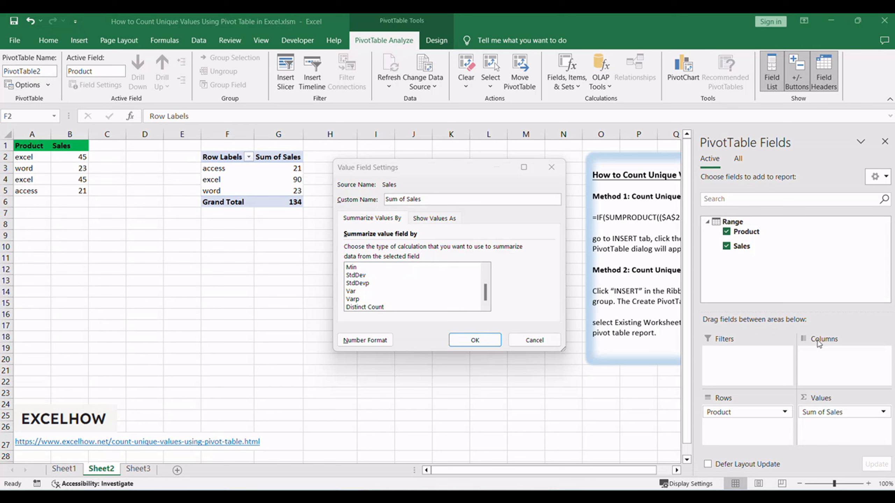
{"action": "left_click", "coordinate": [360, 220]}
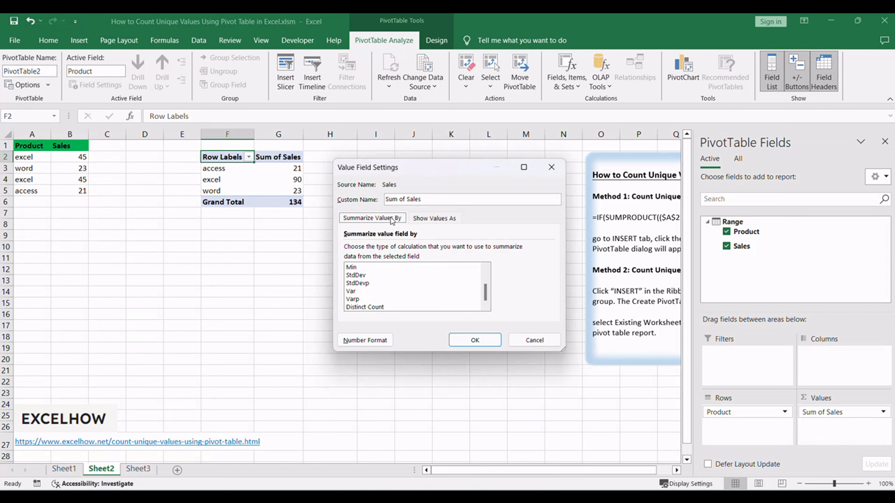
{"action": "left_click", "coordinate": [370, 307]}
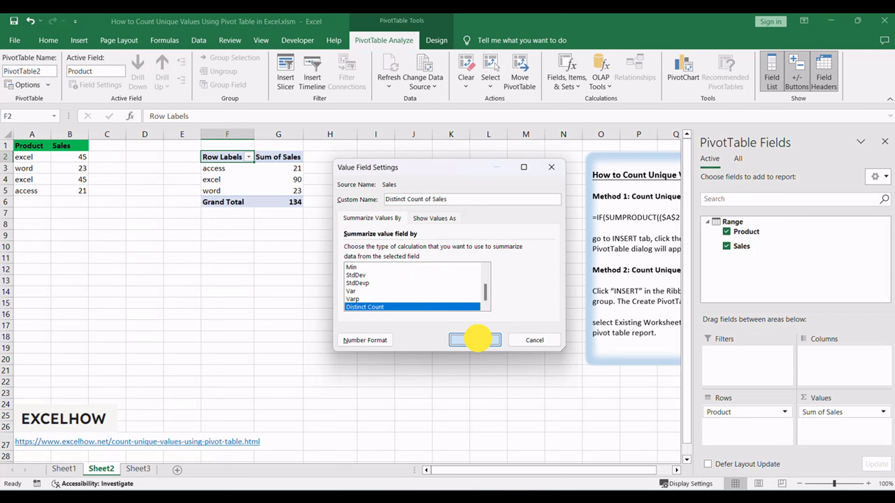
{"action": "left_click", "coordinate": [478, 339]}
{"action": "left_click", "coordinate": [325, 202]}
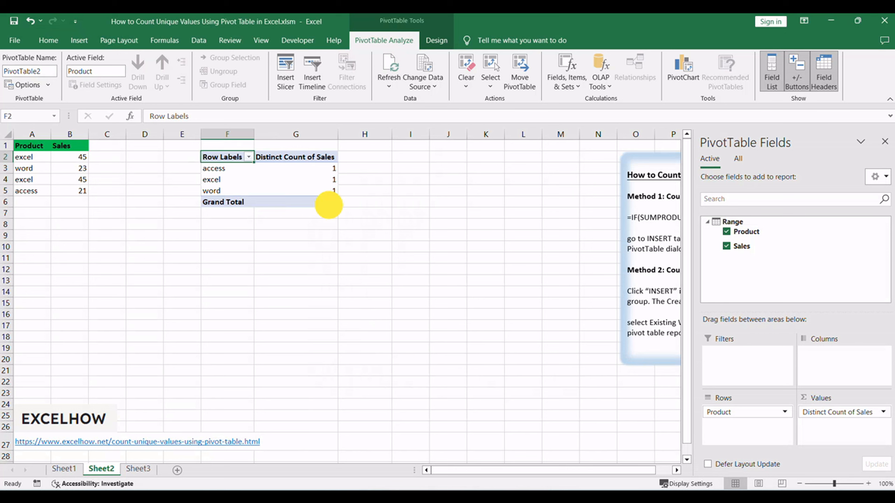